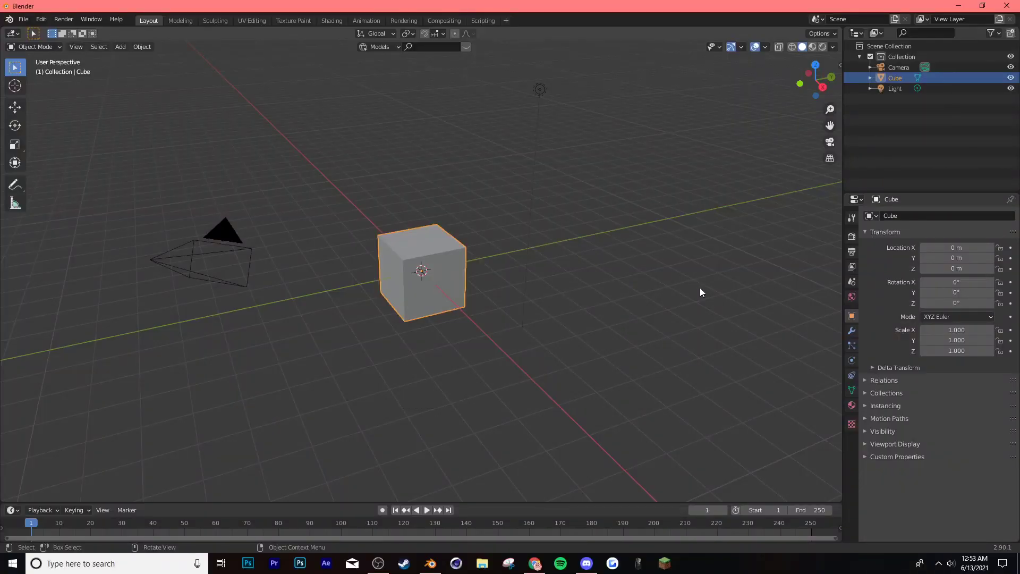
Step: Replace the default cube with a plane at the origin scaled to about 4.87
key("x")
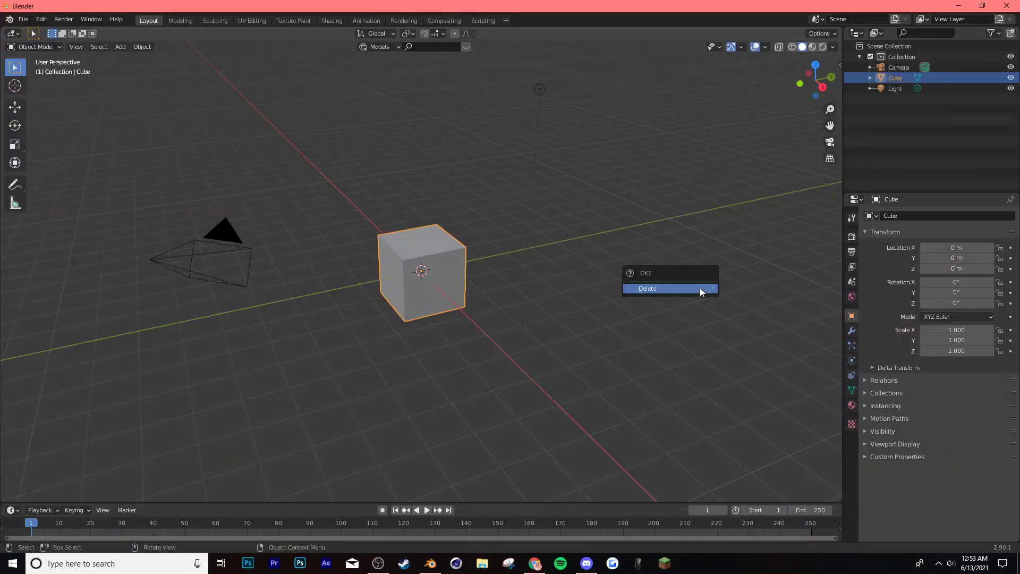
left_click(700, 288)
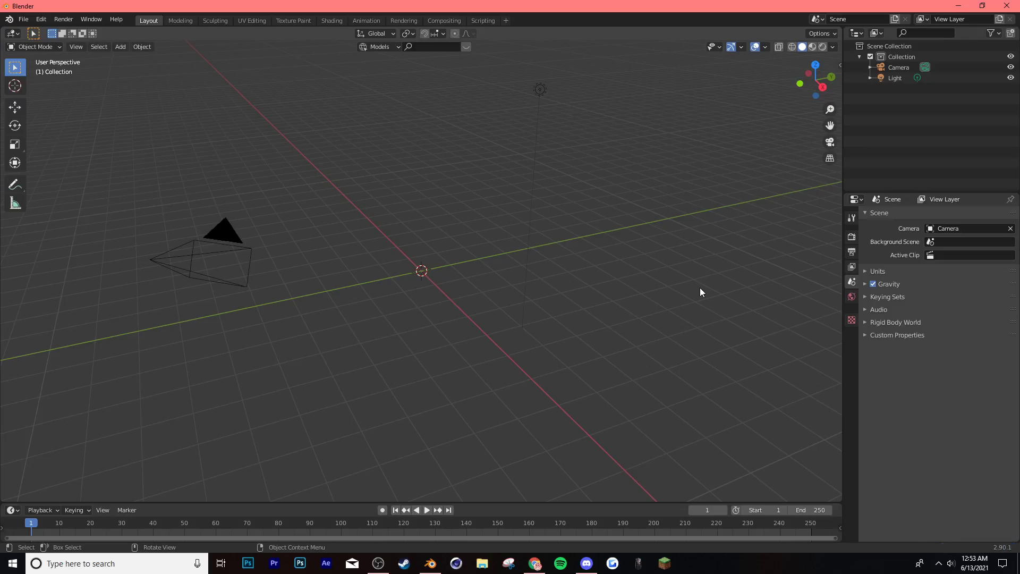
key("shift+a")
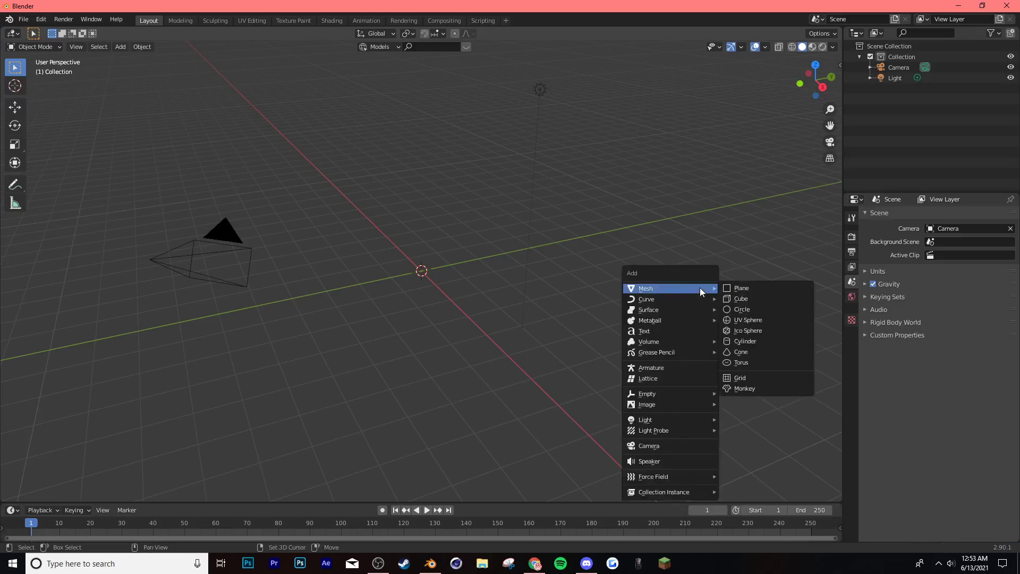
left_click(741, 288)
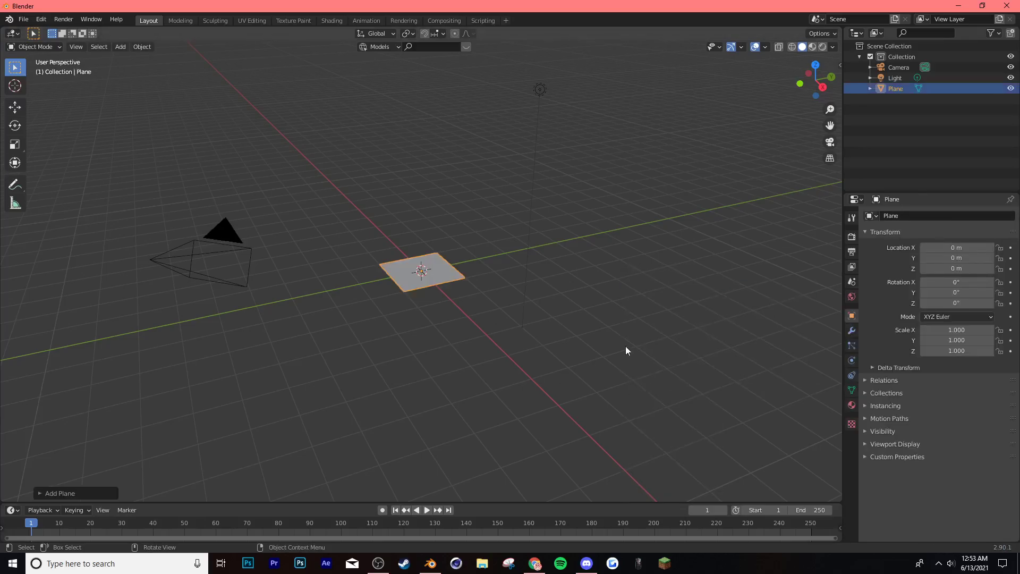
key("s")
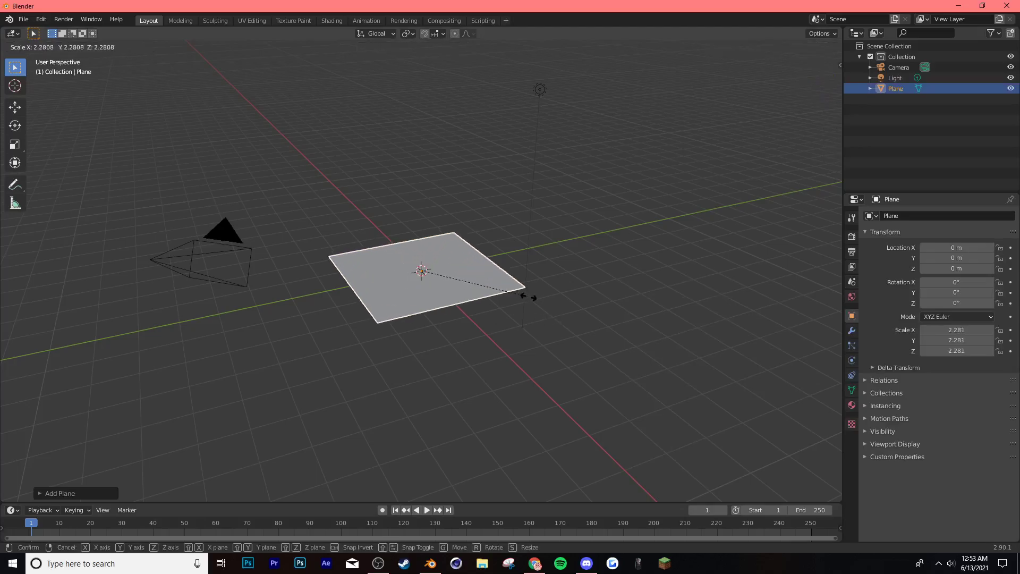
left_click(653, 315)
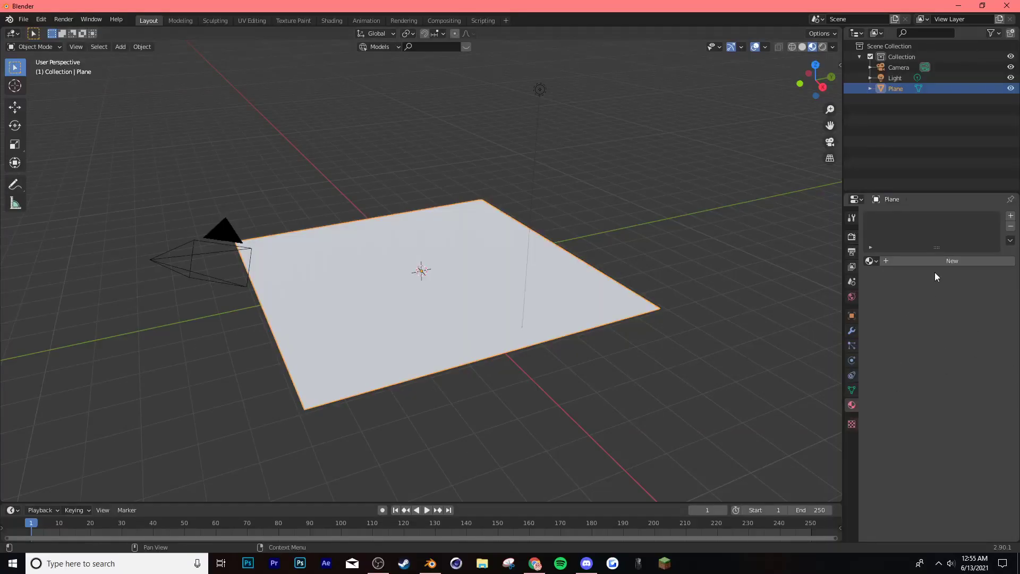
Step: Add a new material to the plane and name it Grass
left_click(959, 262)
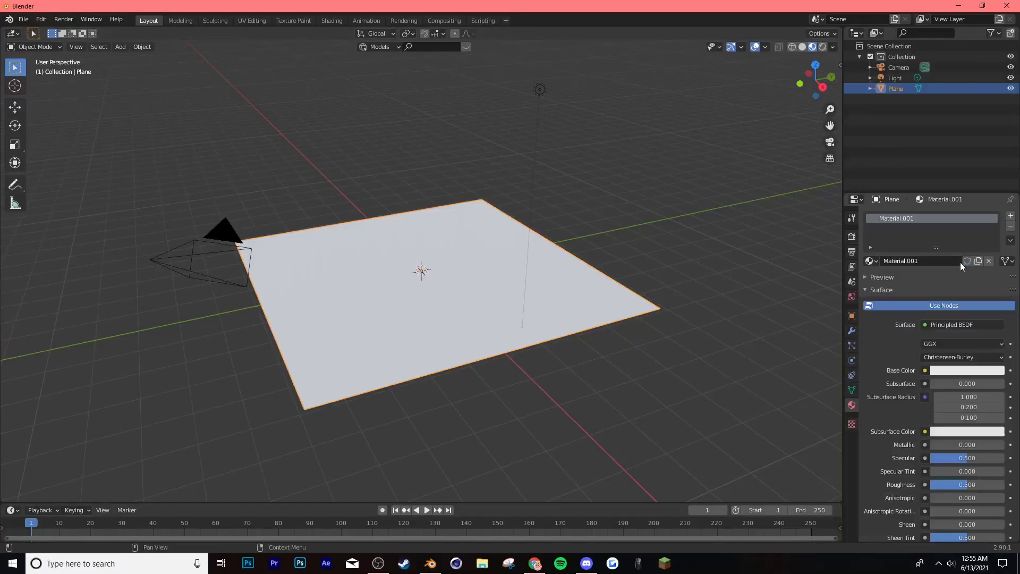
double_click(914, 261)
type("Grass")
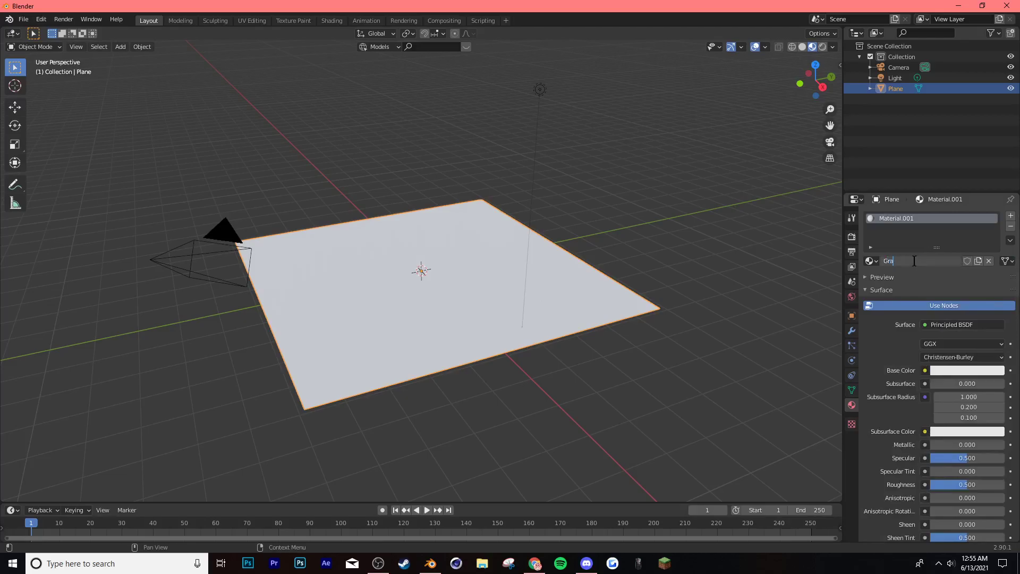
key("Return")
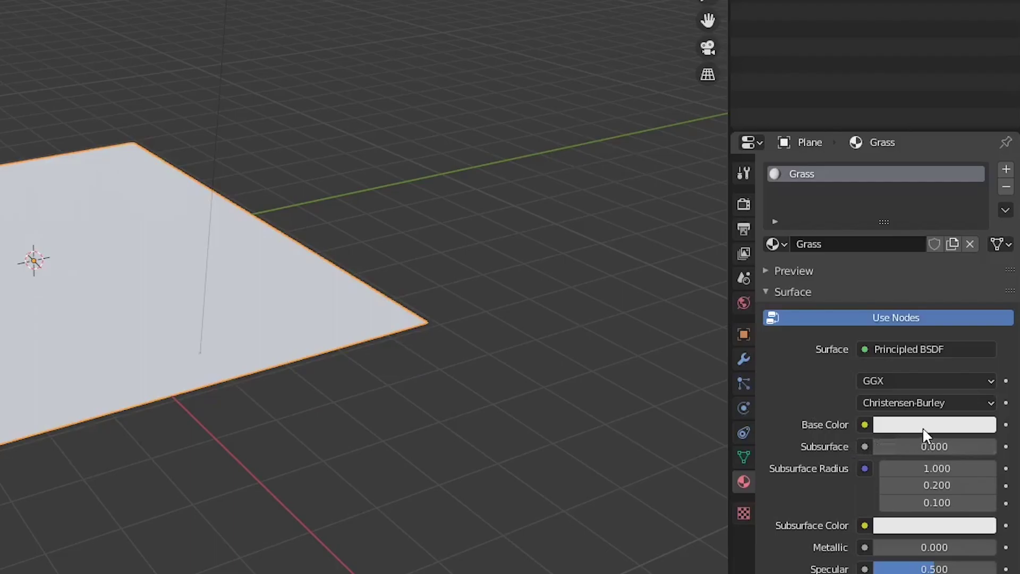
Step: Set the Grass material's base colour to a dark, saturated green
left_click(967, 370)
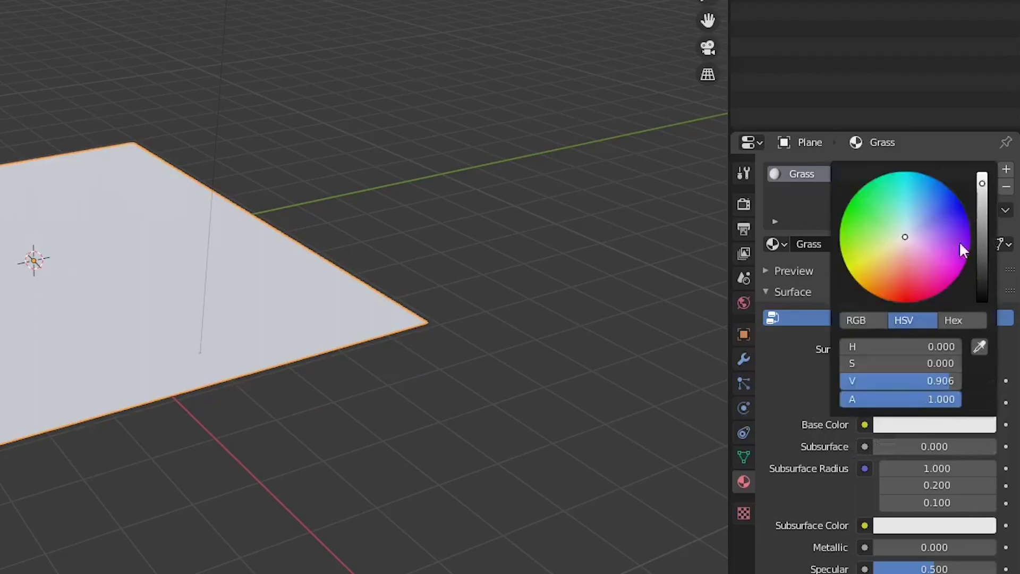
left_click_drag(981, 227, 982, 271)
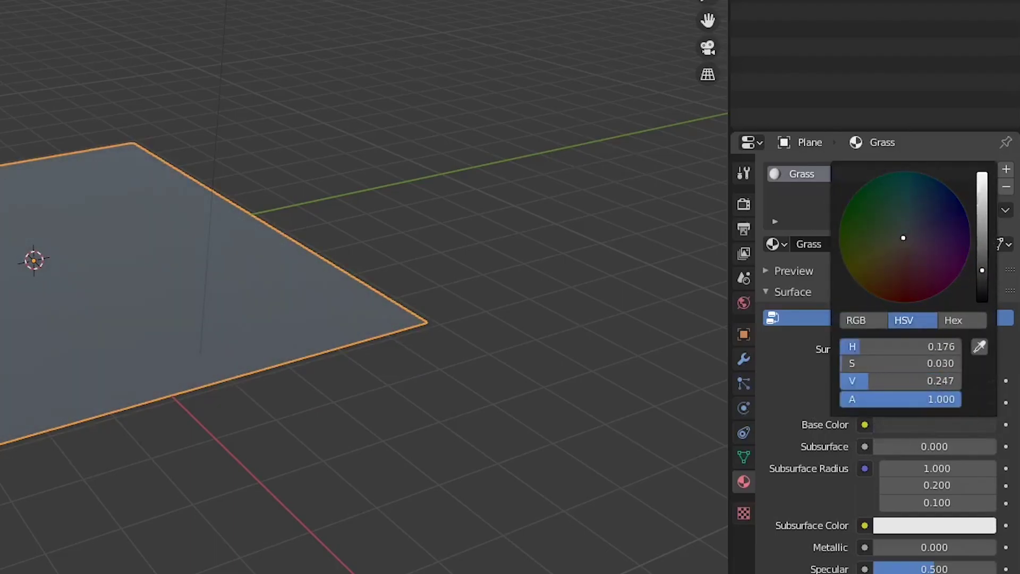
left_click(861, 231)
left_click_drag(861, 231, 845, 236)
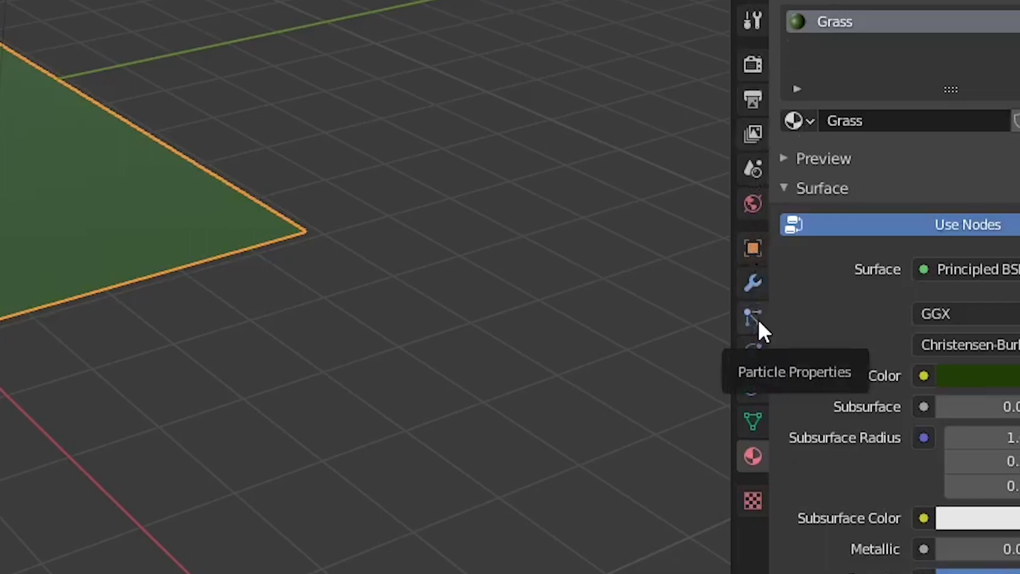
Step: Add a Hair particle system to the plane with Advanced settings enabled
left_click(757, 318)
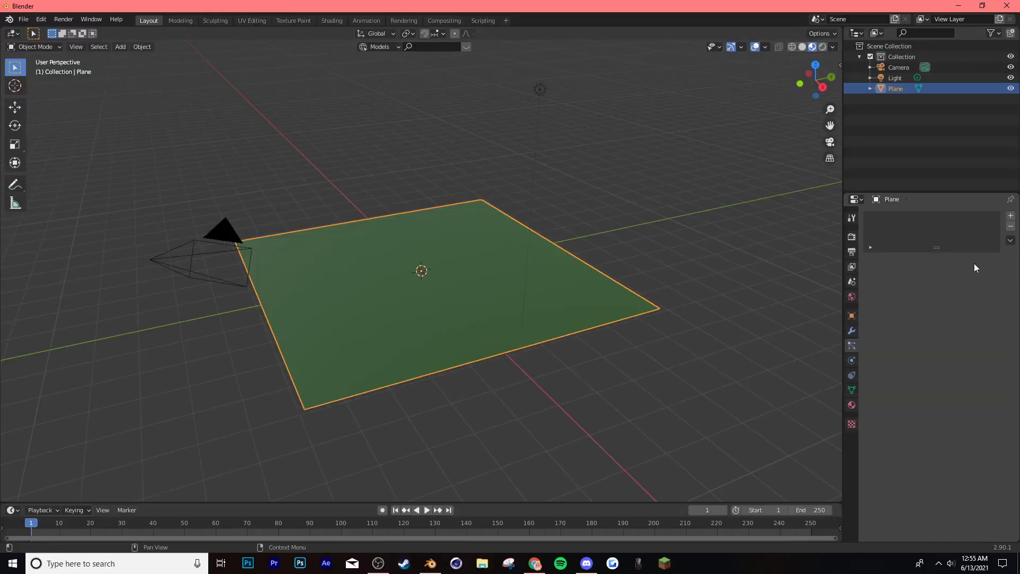
left_click(1010, 217)
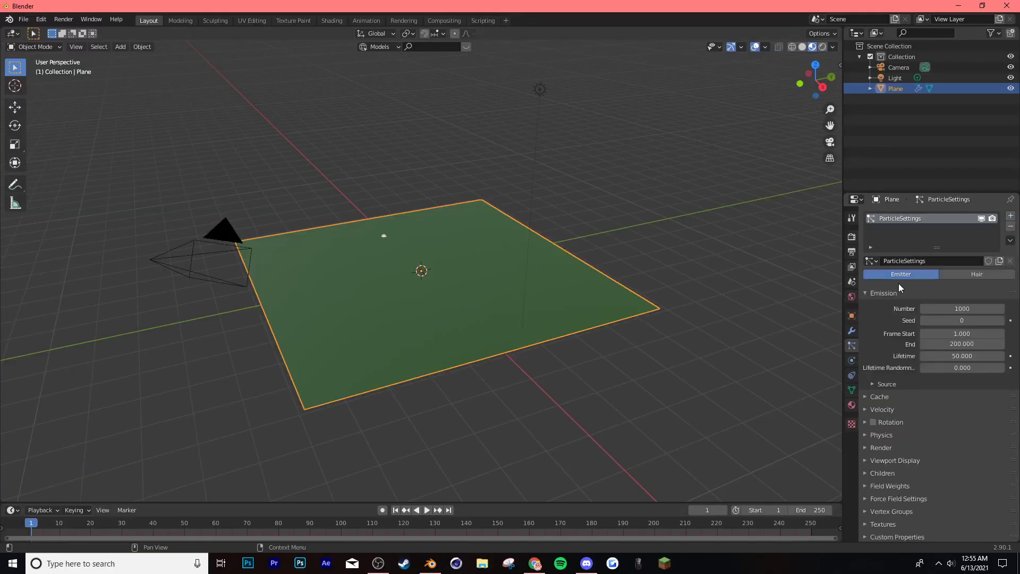
left_click(976, 274)
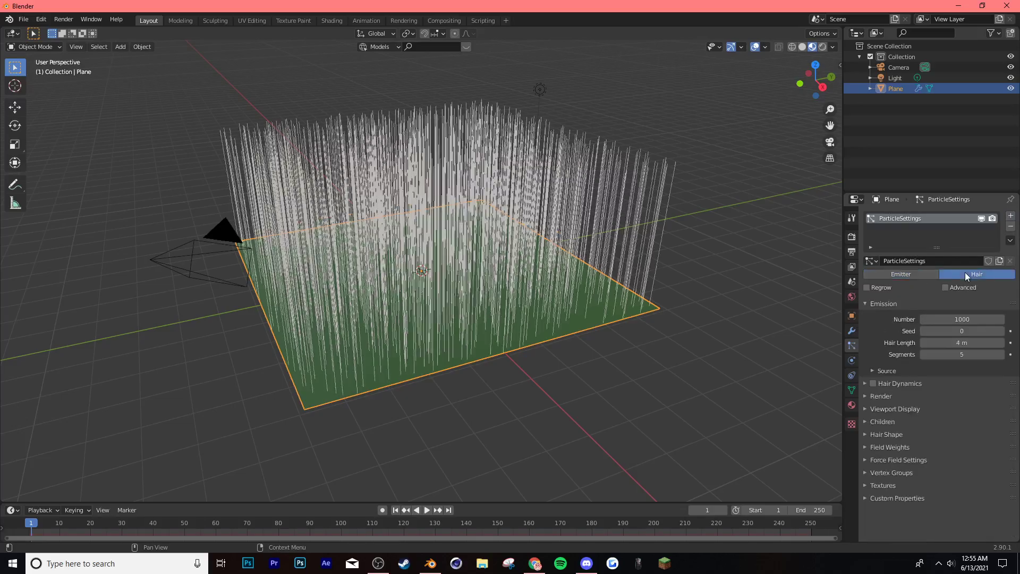
left_click(945, 287)
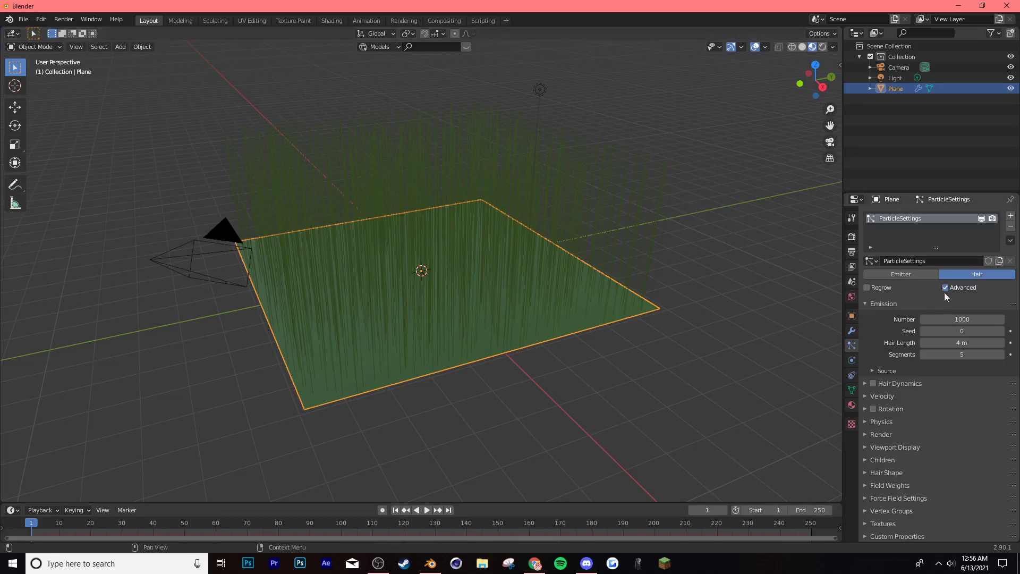
Step: Set the hair count to 45000 and the hair length to 0.76 m
left_click(1000, 318)
double_click(948, 319)
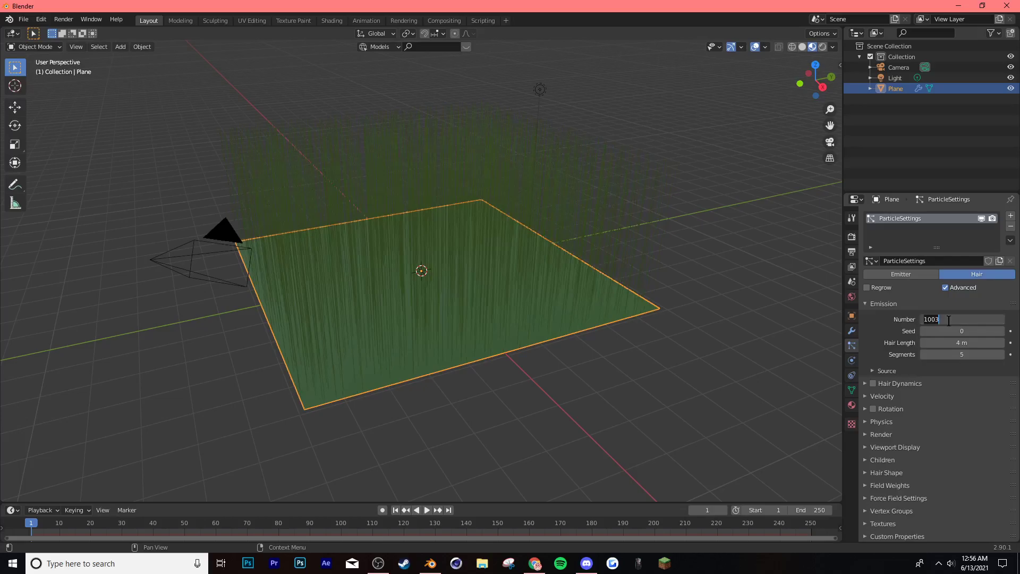
type("45000")
key("Return")
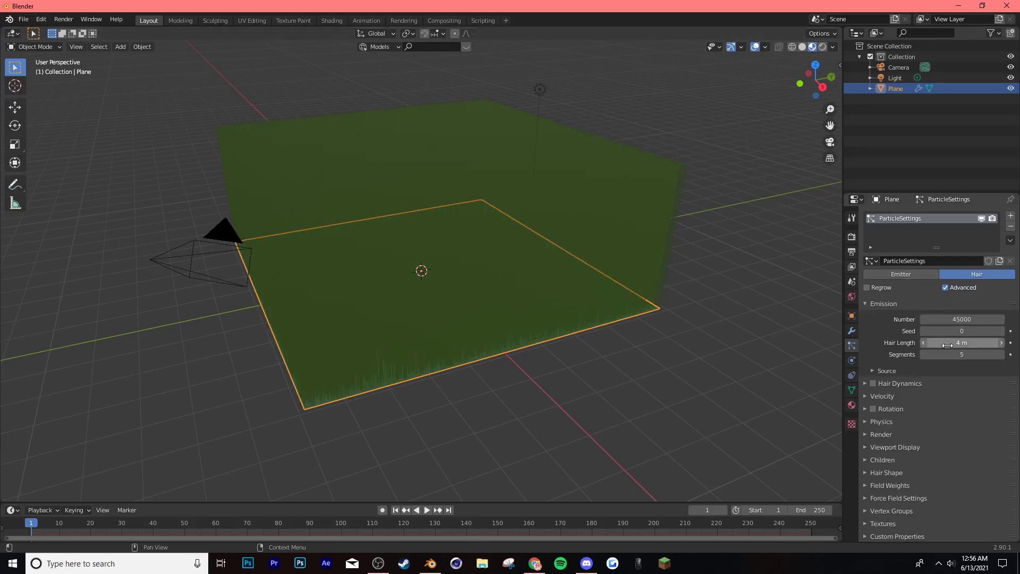
left_click_drag(962, 342, 928, 341)
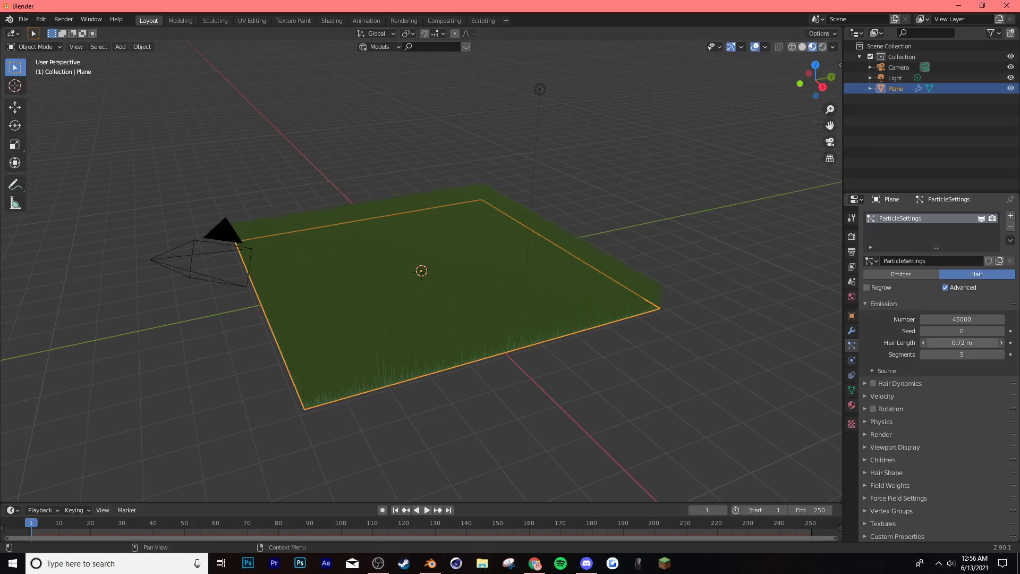
left_click_drag(928, 342, 929, 342)
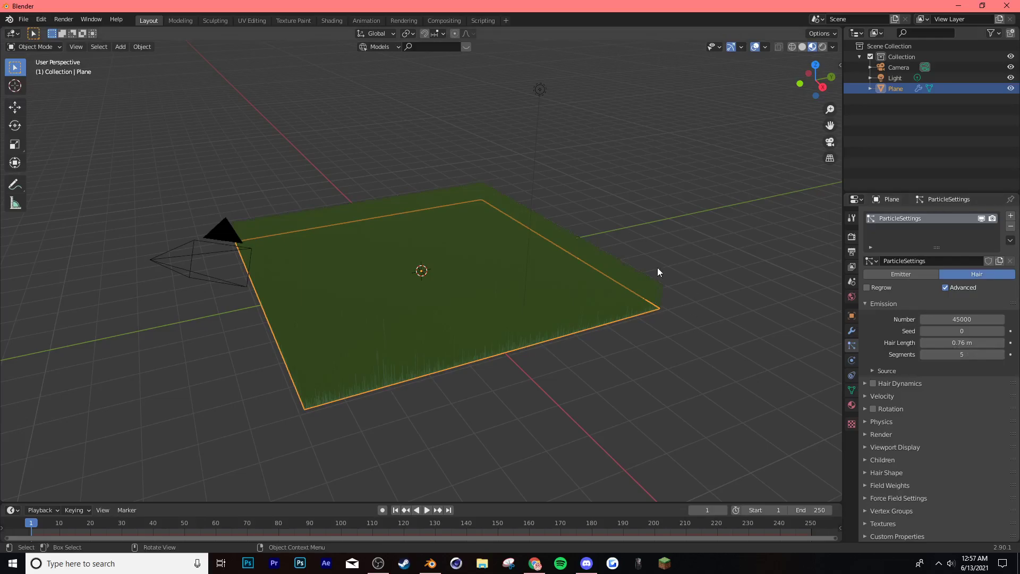
Step: Preview the grass field in rendered viewport shading
mouse_move(728, 135)
middle_mouse_down()
mouse_move(717, 158)
mouse_move(591, 153)
mouse_move(618, 163)
mouse_move(674, 151)
mouse_move(717, 178)
mouse_move(779, 166)
mouse_move(797, 120)
middle_mouse_up()
left_click(824, 48)
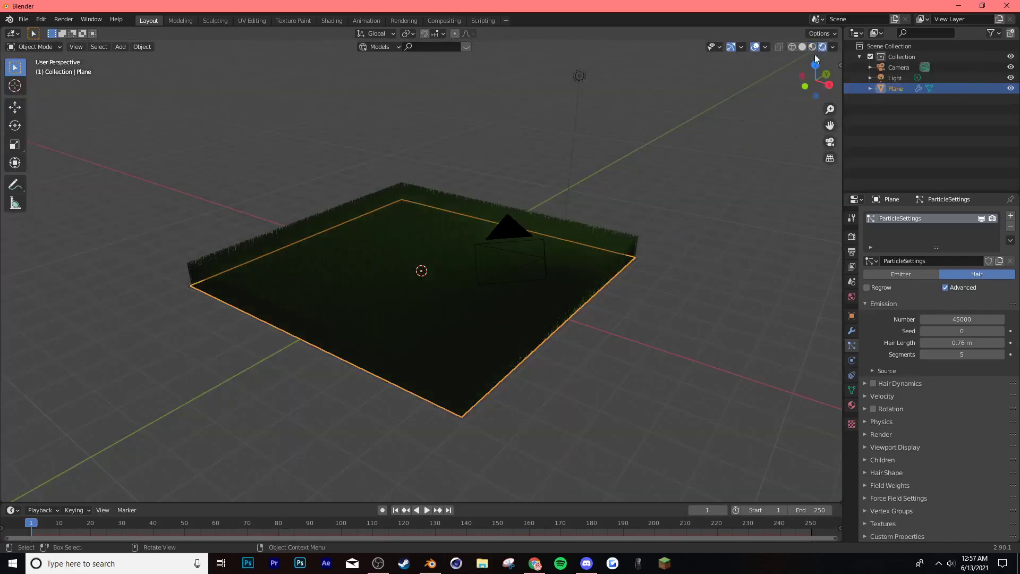
mouse_move(815, 54)
middle_mouse_down()
mouse_move(674, 191)
mouse_move(539, 192)
mouse_move(564, 190)
mouse_move(577, 160)
mouse_move(548, 197)
middle_mouse_up()
Step: Lower the light toward the grass and make it a Sun lamp of strength 20
left_click(380, 96)
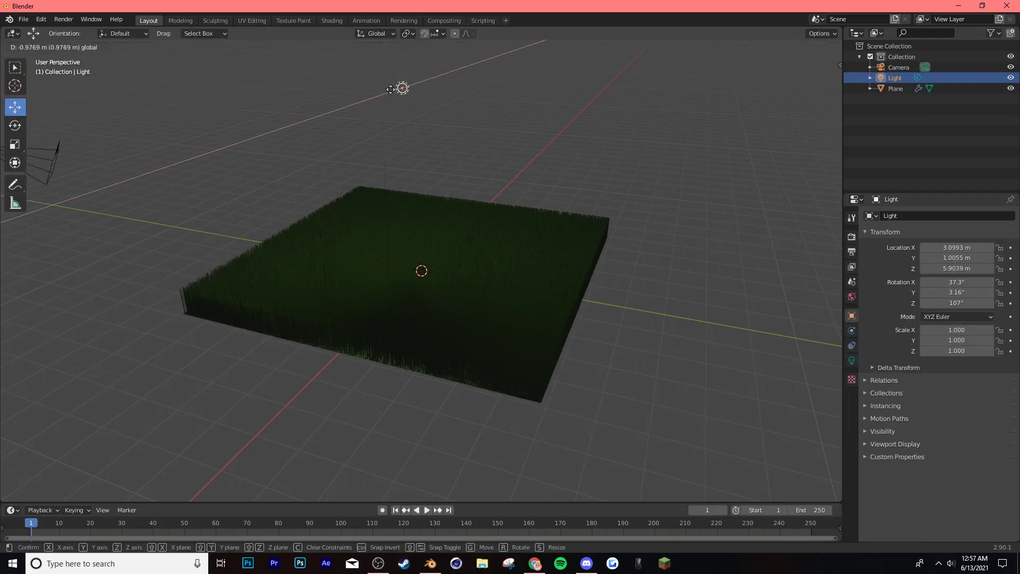
key("g")
key("z")
left_click(425, 144)
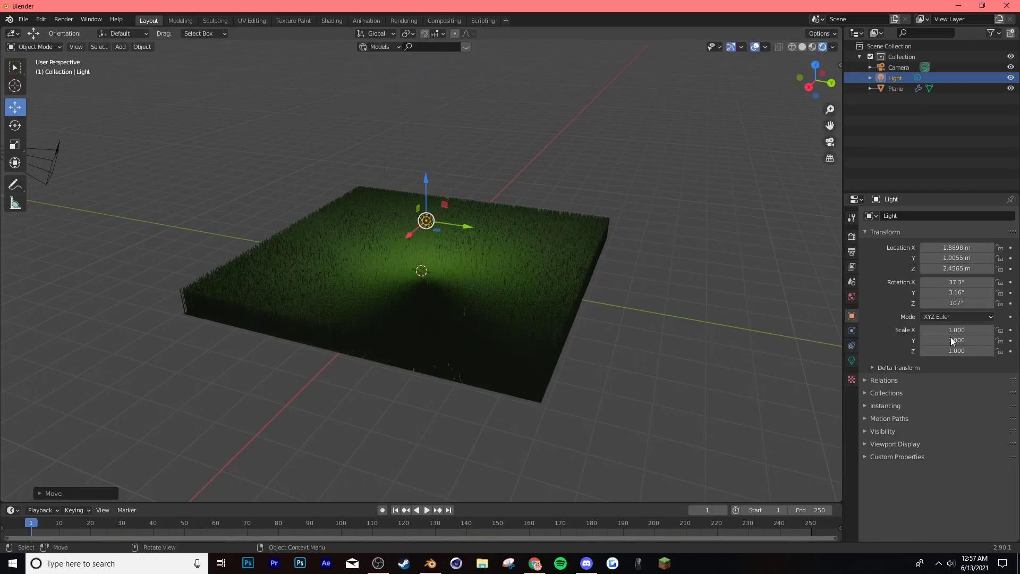
left_click(851, 345)
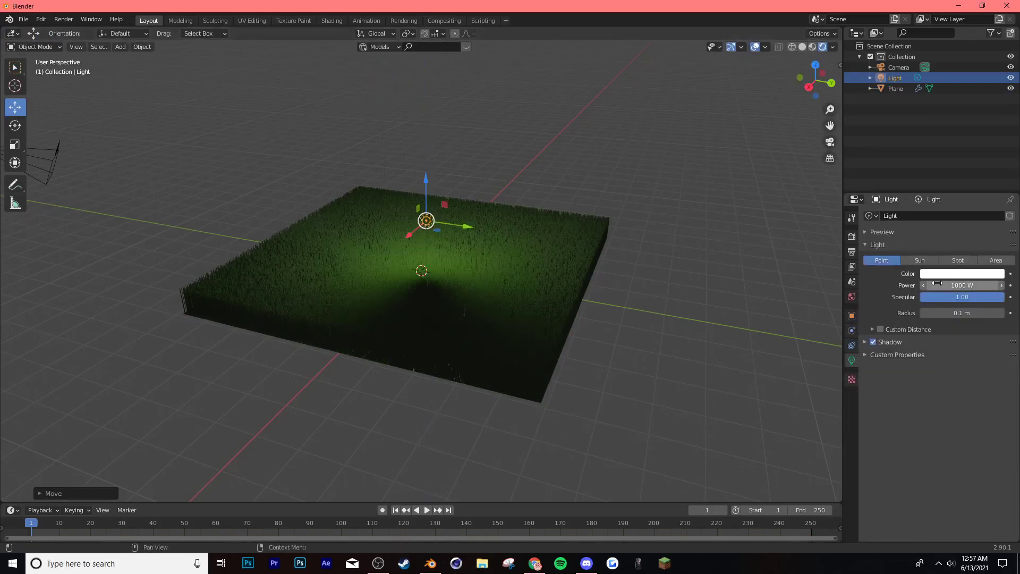
mouse_move(961, 286)
left_mouse_down()
mouse_move(980, 313)
mouse_move(965, 312)
mouse_move(980, 286)
left_mouse_up()
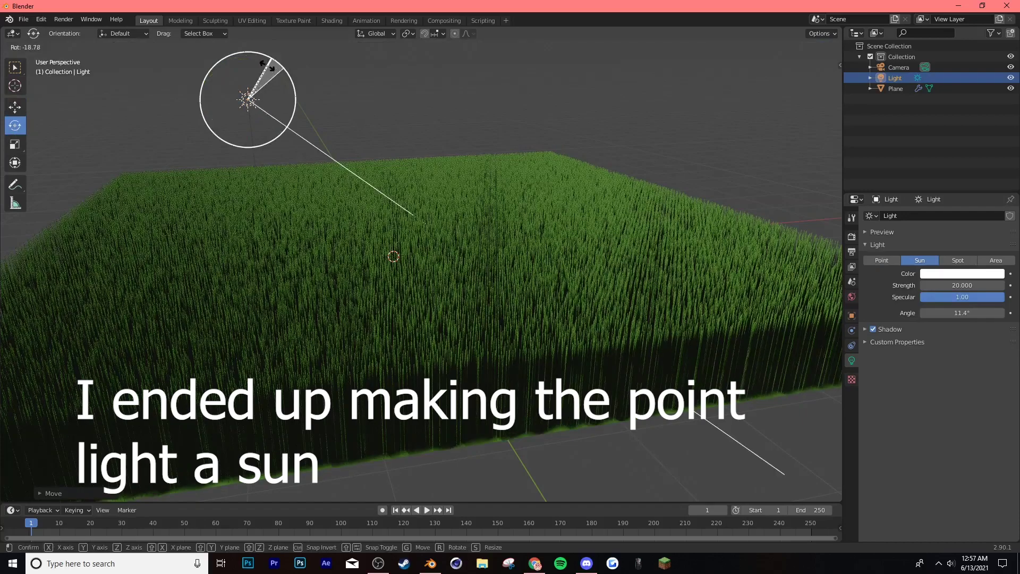
left_click(595, 261)
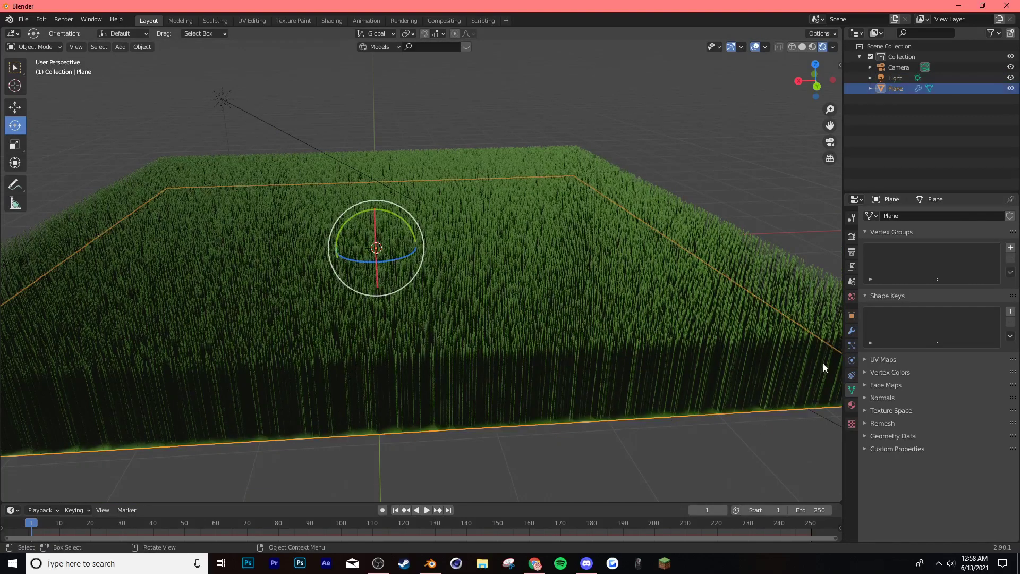
Step: Expand the particle physics force settings and raise the hair count to 90000
left_click(851, 360)
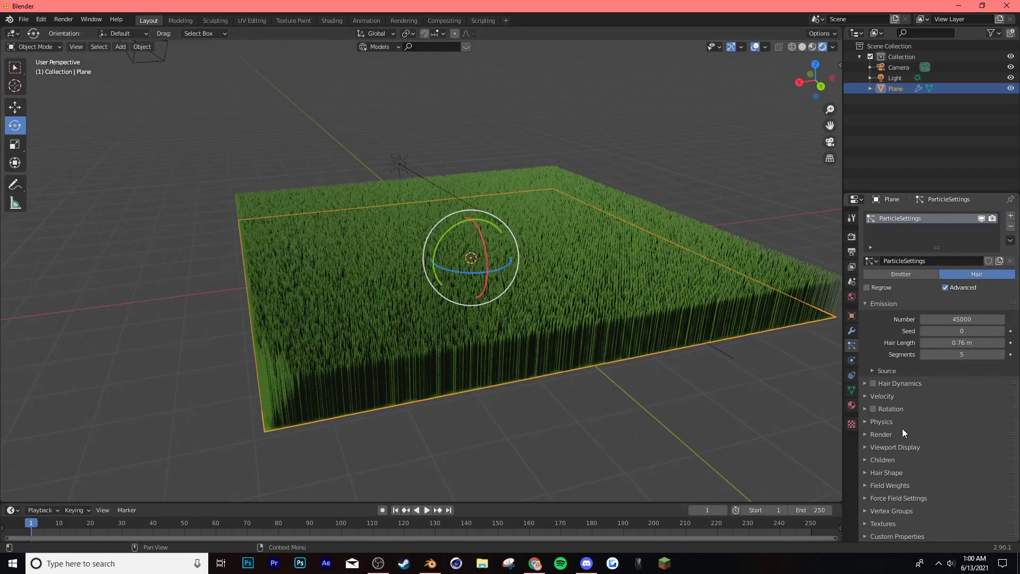
left_click(881, 421)
left_click(887, 462)
scroll(926, 430, "down", 3)
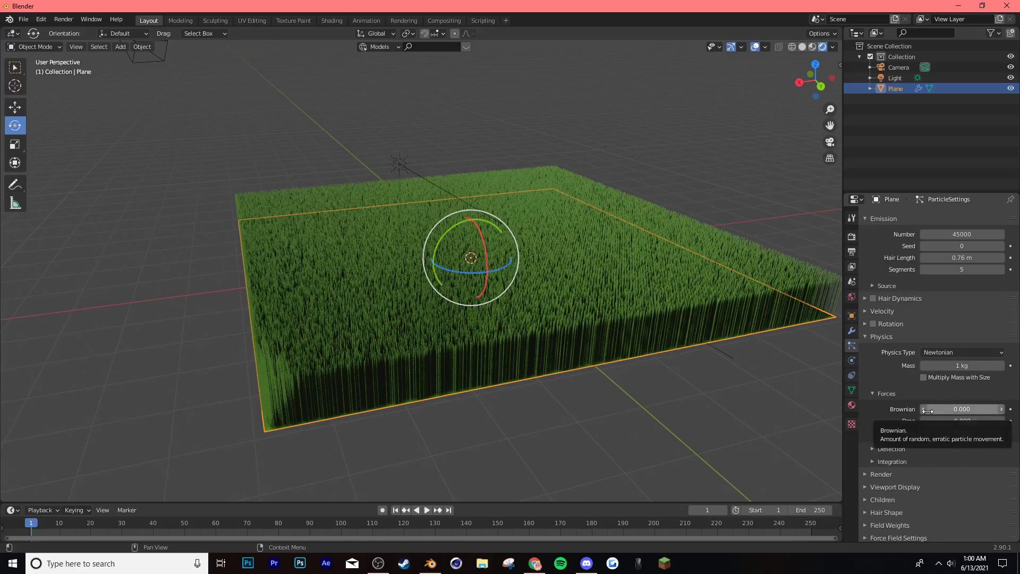
left_click_drag(935, 410, 967, 409)
scroll(949, 398, "up", 3)
left_click(953, 276)
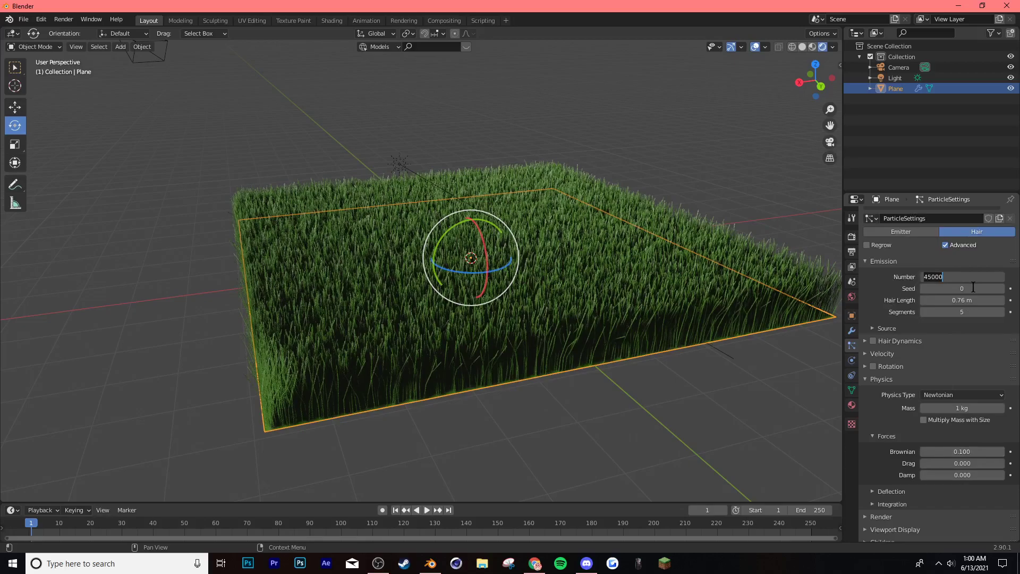
key("ctrl+a")
type("90000")
key("Return")
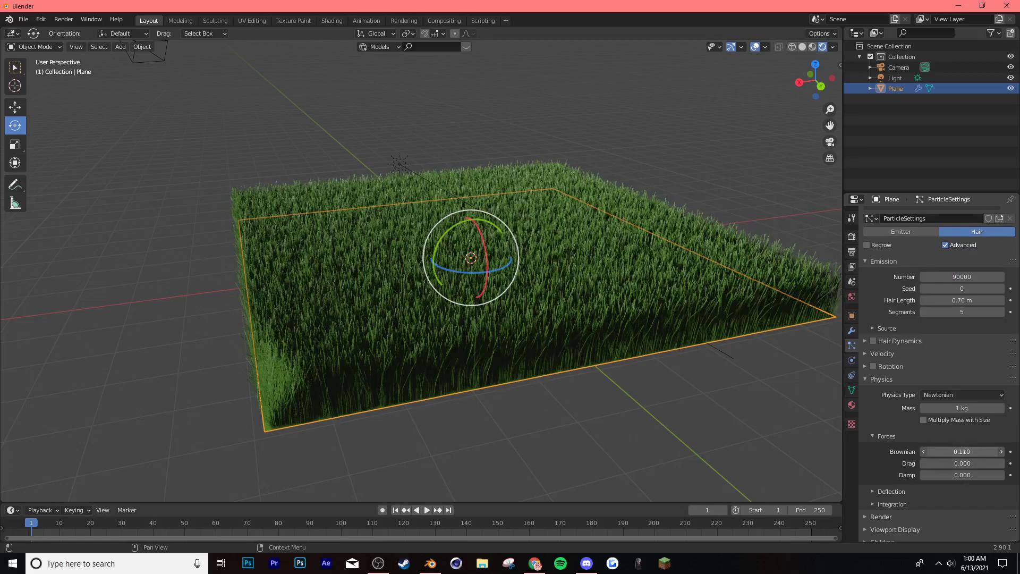
Step: Set the Brownian force to 0.220 and Damp to 0.112
left_click_drag(924, 452, 948, 452)
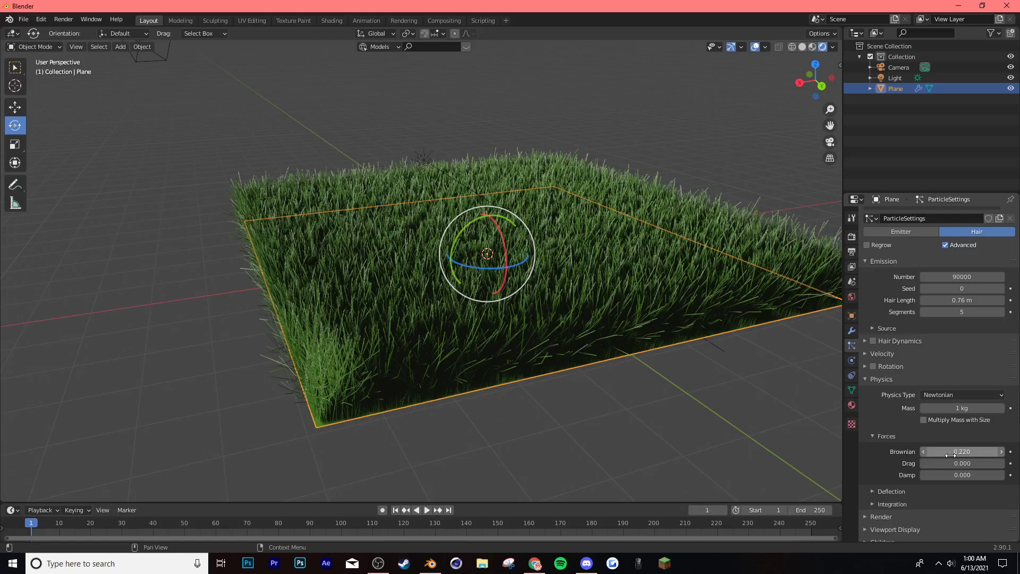
mouse_move(716, 414)
middle_mouse_down()
mouse_move(703, 421)
mouse_move(720, 426)
middle_mouse_up()
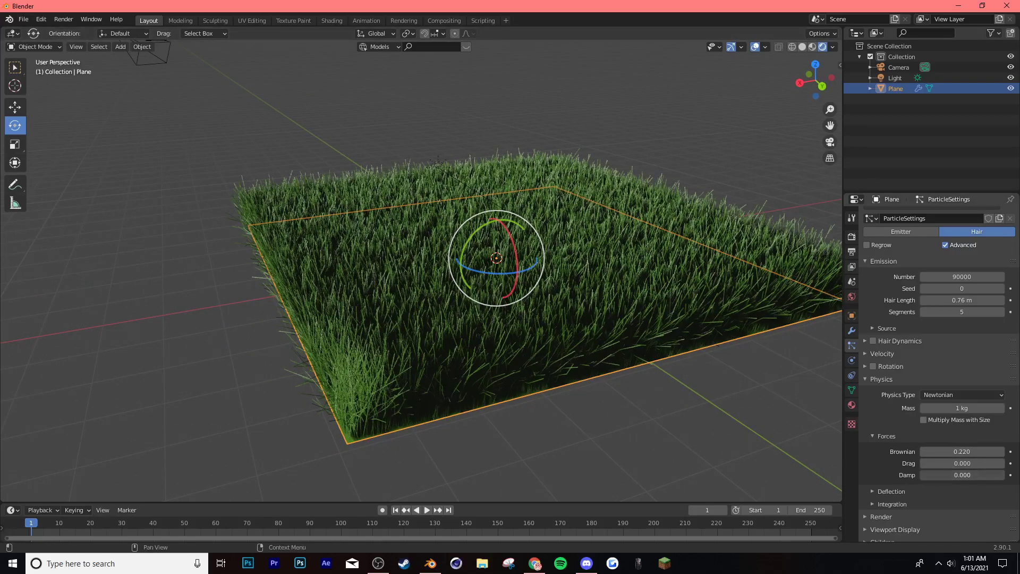
mouse_move(948, 473)
left_mouse_down()
mouse_move(972, 475)
mouse_move(928, 475)
left_mouse_up()
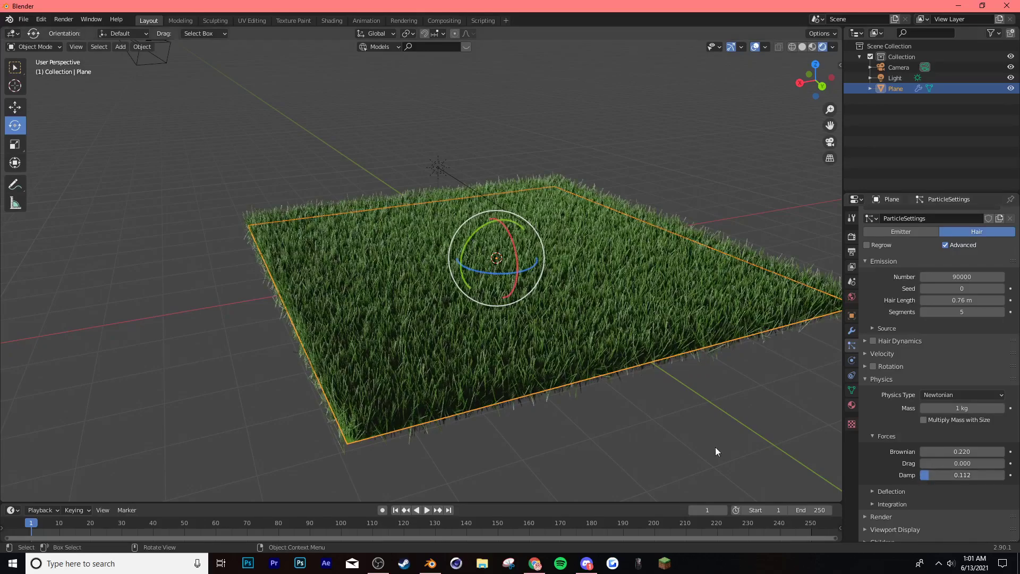
mouse_move(715, 447)
middle_mouse_down()
mouse_move(692, 436)
mouse_move(702, 444)
middle_mouse_up()
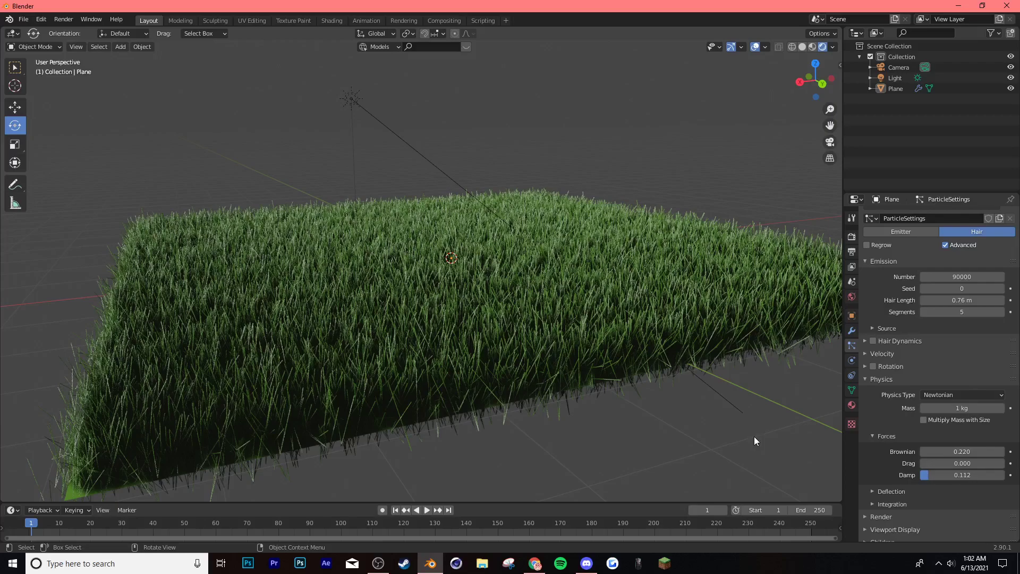
Step: Shift the Grass material's base colour to another shade of green
left_click(752, 247)
left_click(851, 404)
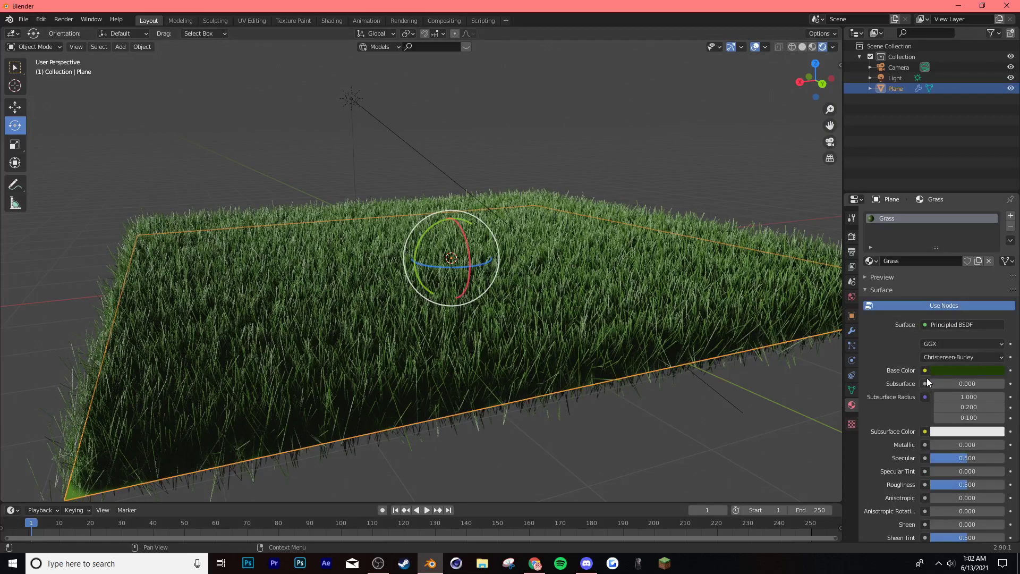
left_click(955, 370)
mouse_move(915, 255)
left_mouse_down()
mouse_move(916, 274)
mouse_move(978, 282)
mouse_move(909, 262)
left_mouse_up()
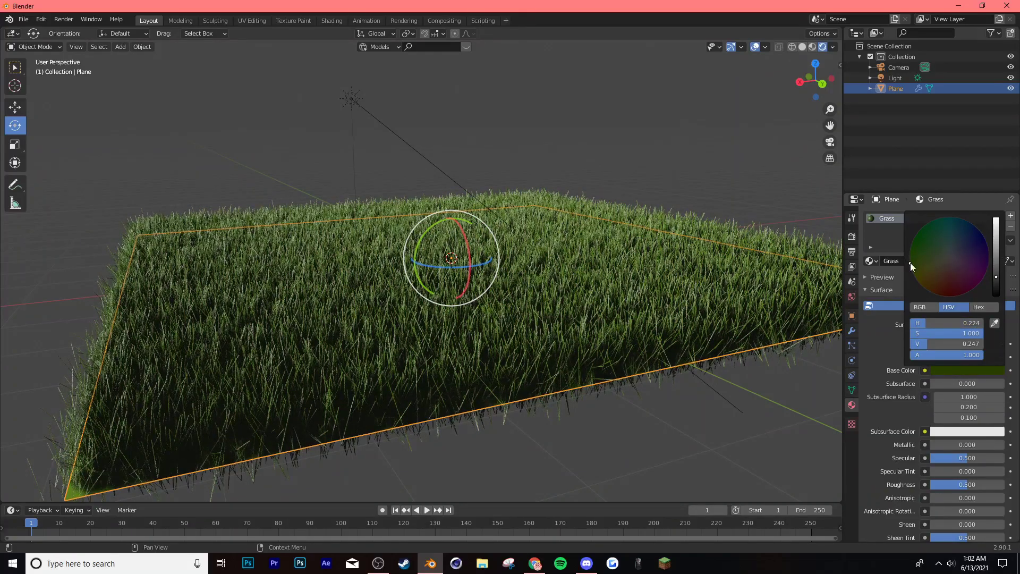
left_click(852, 345)
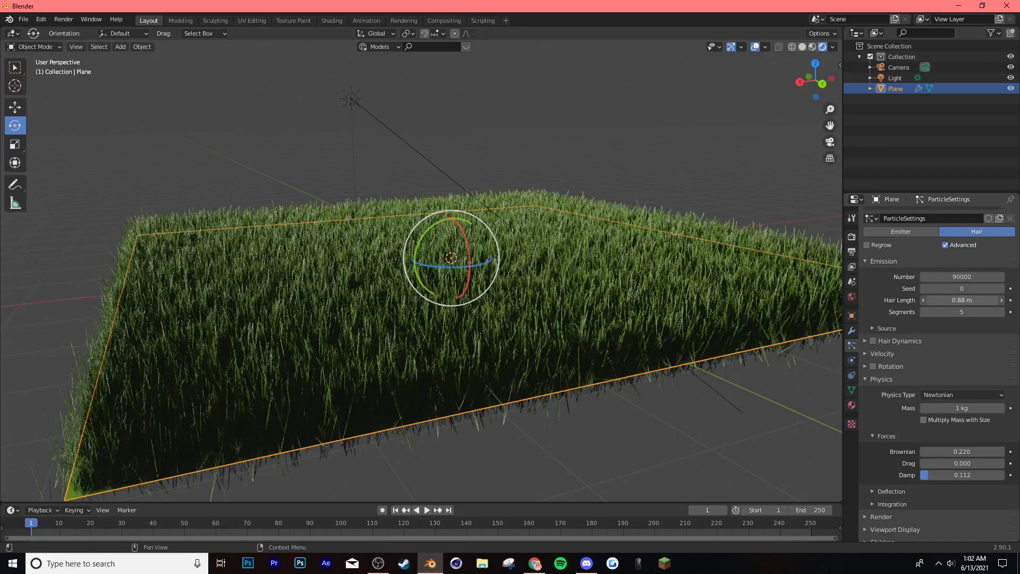
Step: Lengthen the grass hair to 1.16 m and change the seed to 43
left_click_drag(956, 300, 971, 300)
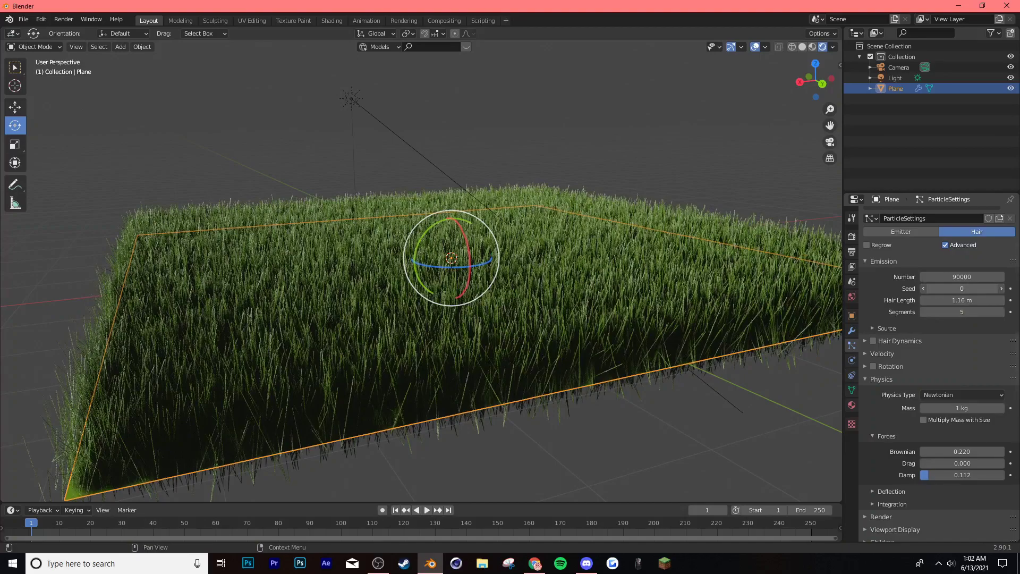
left_click_drag(963, 288, 988, 287)
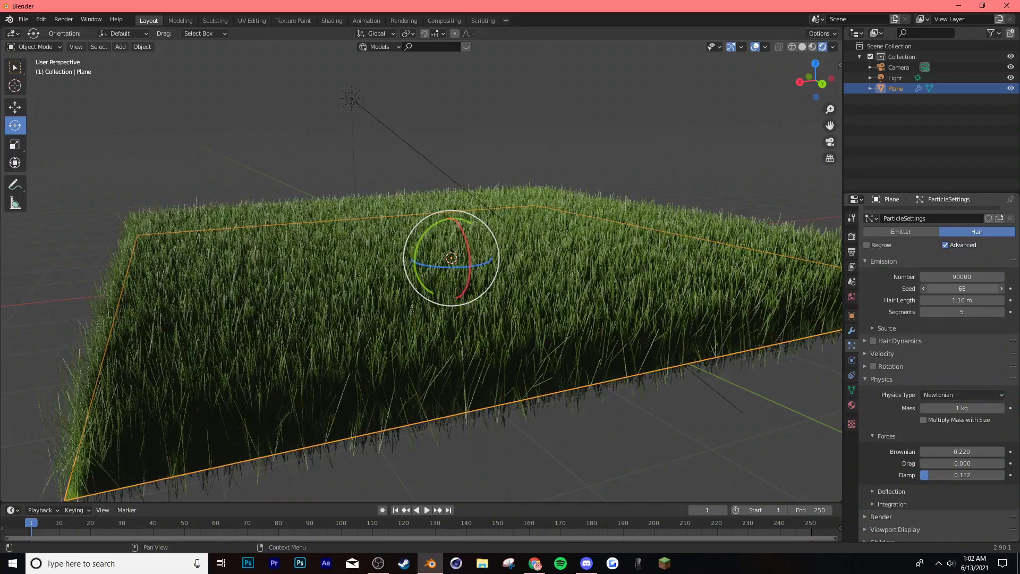
left_click(689, 138)
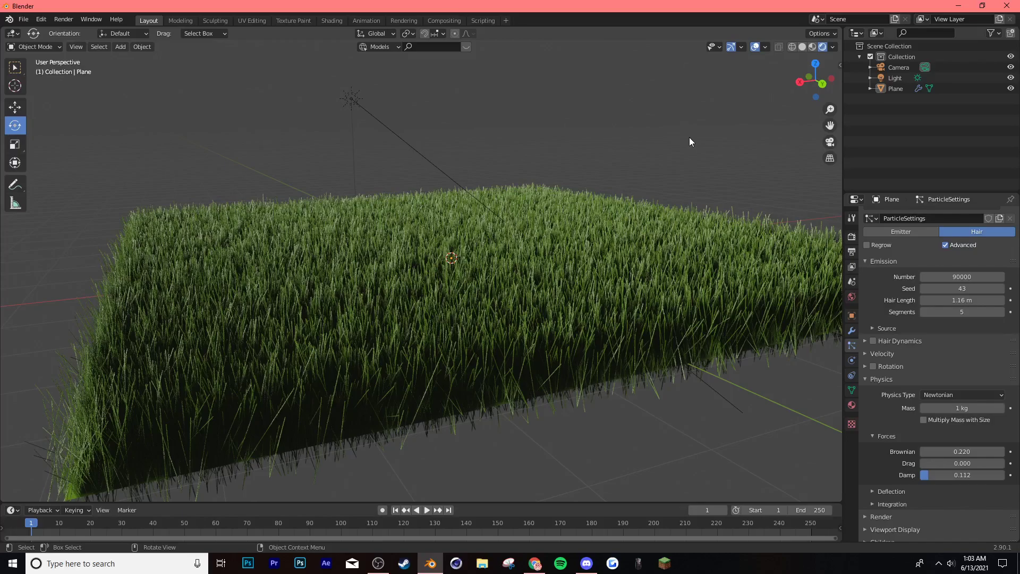
scroll(940, 353, "up", 2)
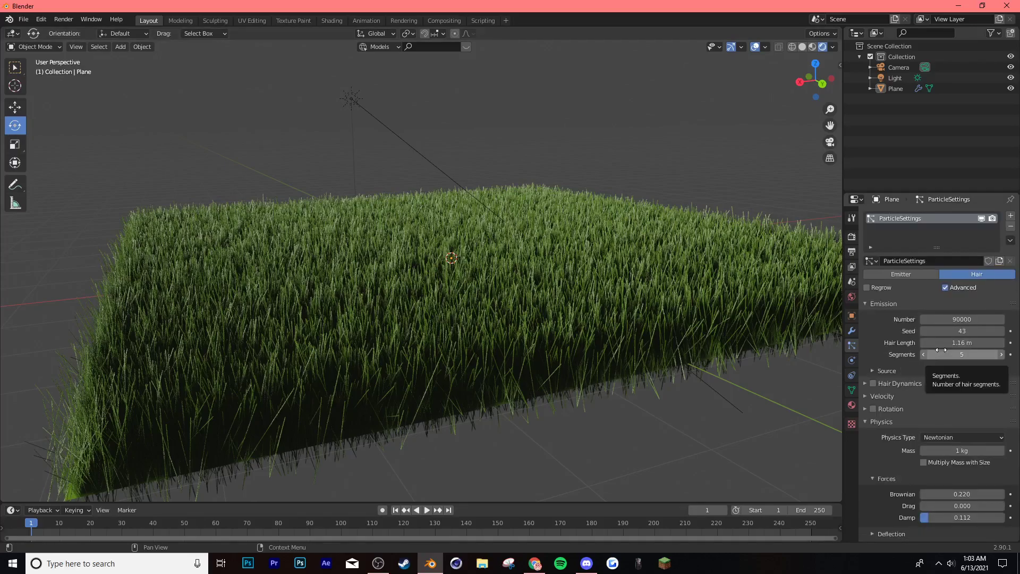